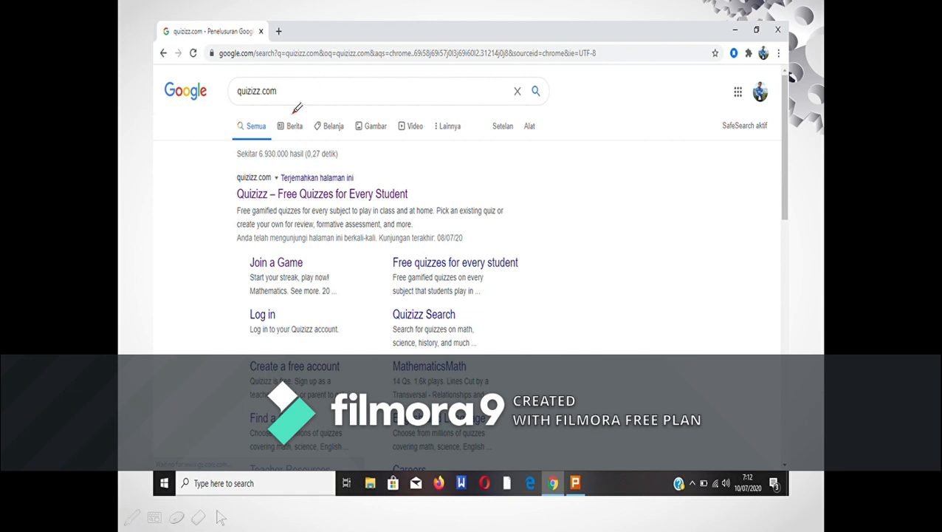
Mark in red ink the quizizz.com search term, the Quizizz search result and the Daftar option on the website-access slides
mouse_move(242, 103)
mouse_down()
mouse_move(290, 102)
mouse_move(286, 74)
mouse_move(240, 73)
mouse_move(213, 87)
mouse_move(252, 103)
mouse_up()
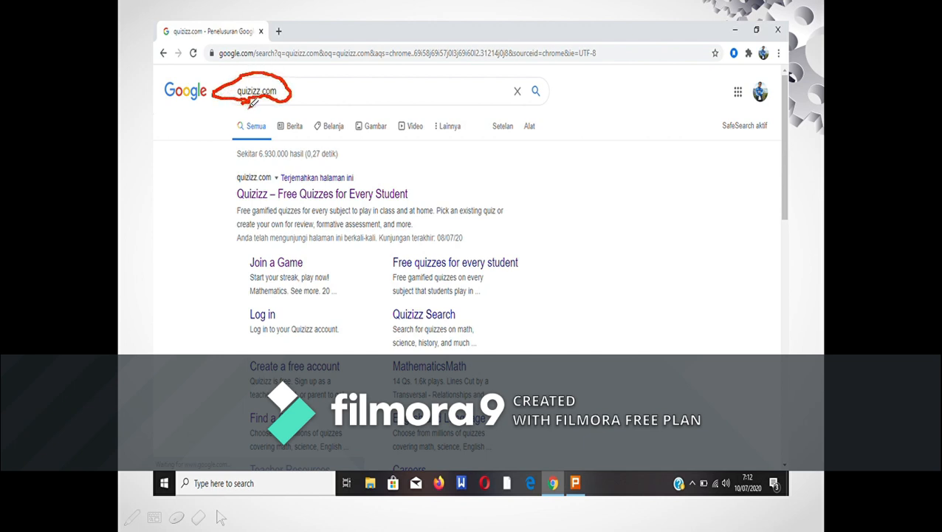
drag(418, 194, 491, 194)
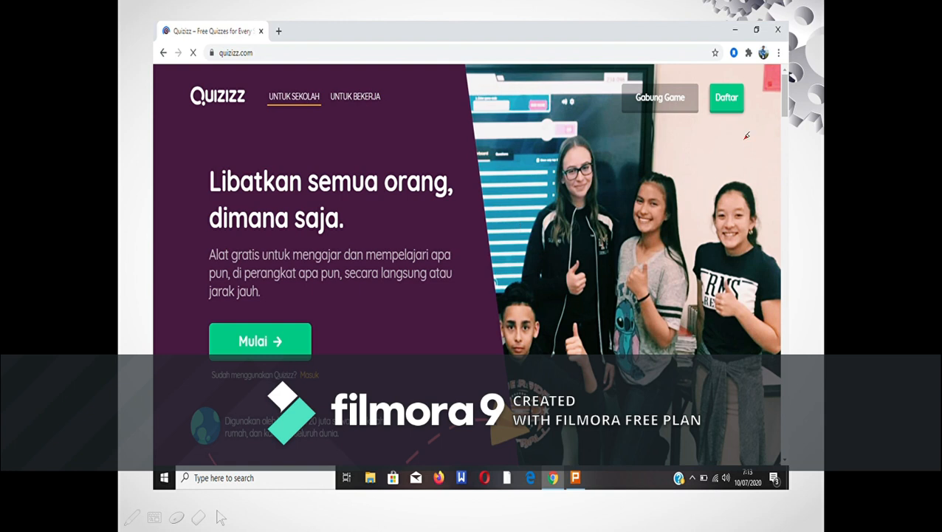
mouse_move(749, 74)
mouse_down()
mouse_move(709, 77)
mouse_move(706, 113)
mouse_move(742, 119)
mouse_move(751, 74)
mouse_up()
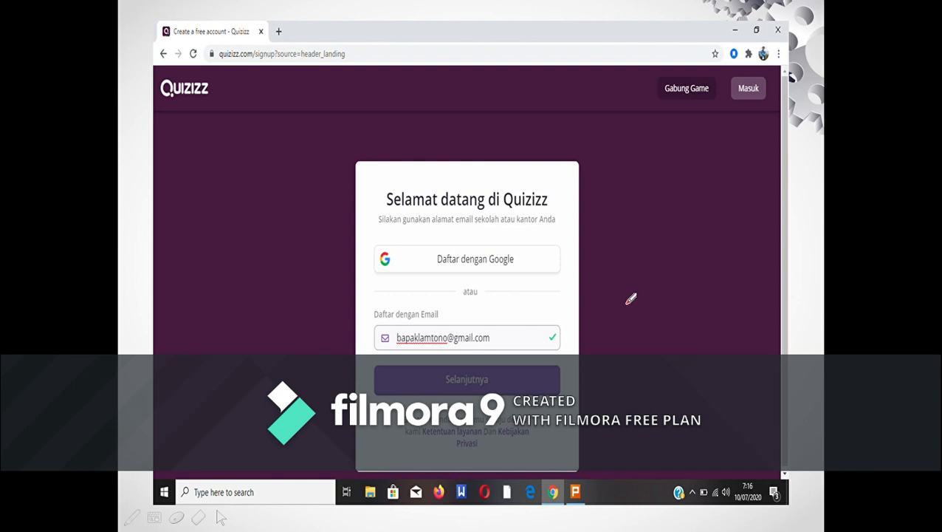
Mark in red ink the e-mail field, Selanjutnya, the Guru role, "at a school" and the Judul field on the sign-up slides
drag(502, 340, 529, 338)
drag(502, 381, 537, 381)
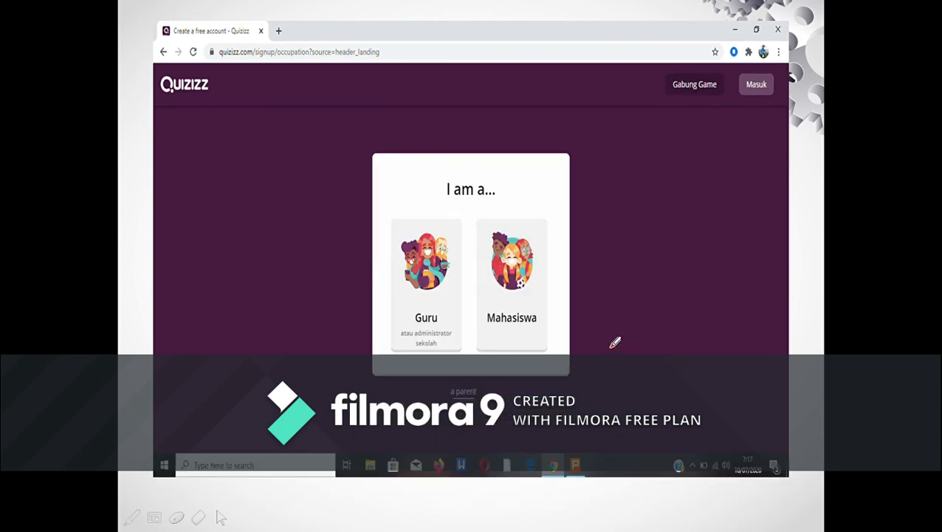
mouse_move(391, 259)
mouse_down()
mouse_move(426, 285)
mouse_move(473, 240)
mouse_up()
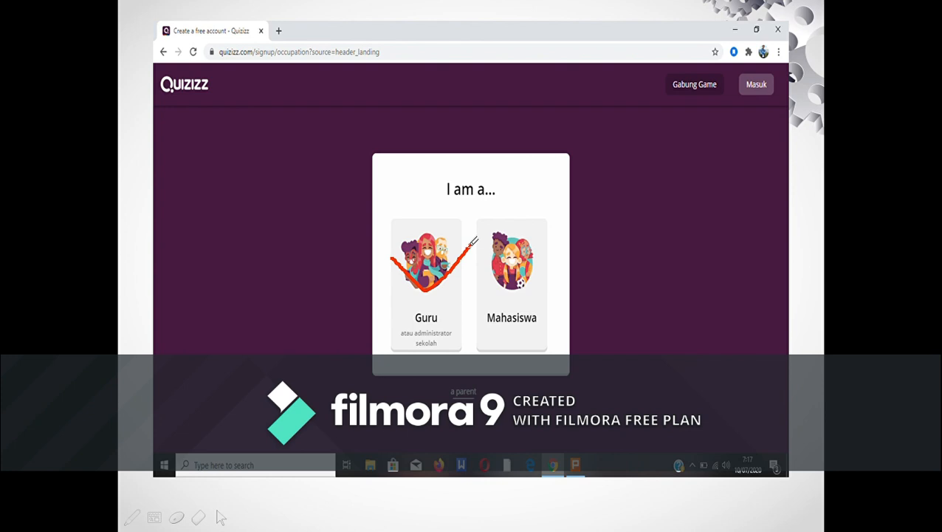
key(Right)
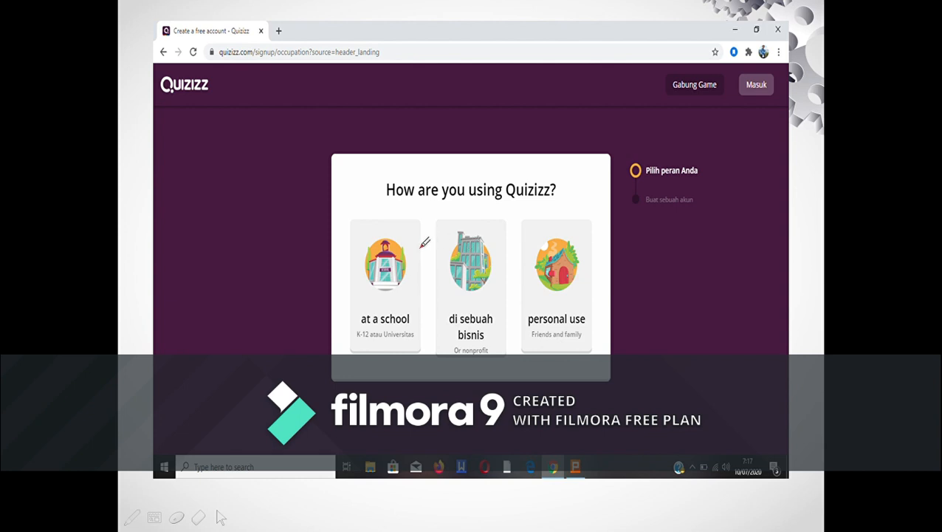
mouse_move(353, 270)
mouse_down()
mouse_move(362, 284)
mouse_move(390, 279)
mouse_move(433, 243)
mouse_up()
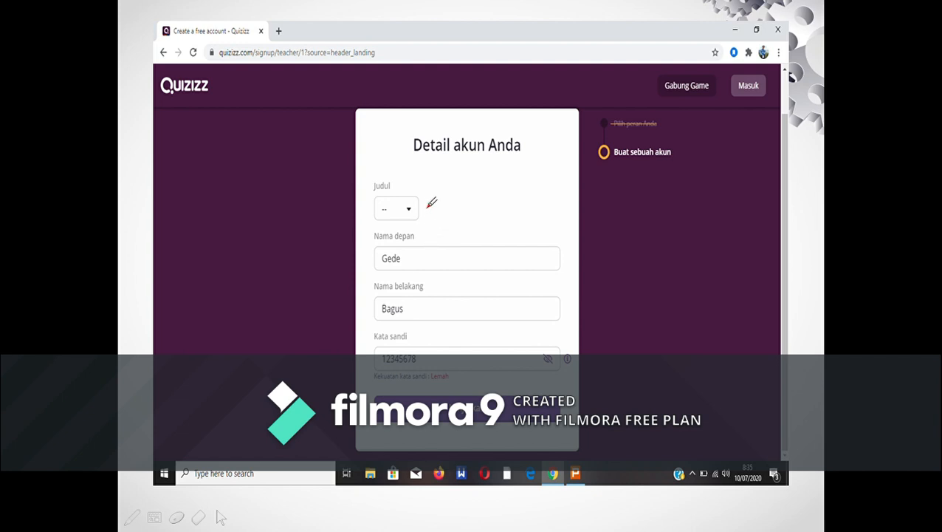
mouse_move(418, 205)
mouse_down()
mouse_move(430, 210)
mouse_move(473, 186)
mouse_up()
Advance to the quiz-creation slides and circle the account profile, Buat Quiz baru and the Pendidikan subject in red ink
key(Right)
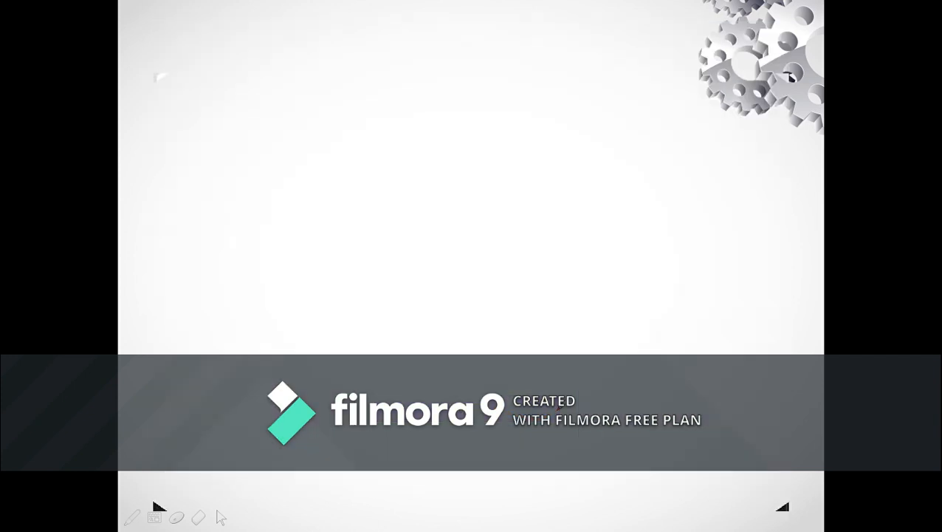
key(Right)
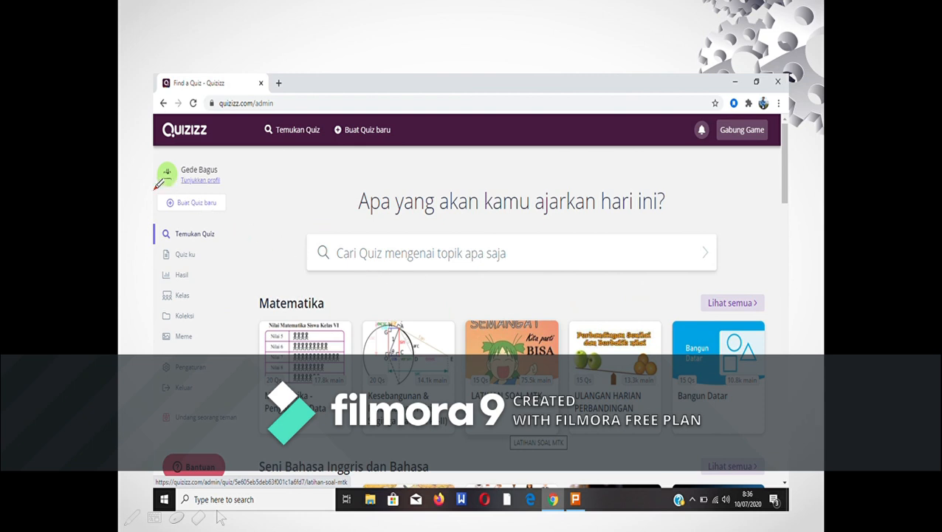
mouse_move(156, 188)
mouse_down()
mouse_move(221, 188)
mouse_move(248, 165)
mouse_move(220, 149)
mouse_move(166, 142)
mouse_move(147, 163)
mouse_move(153, 179)
mouse_up()
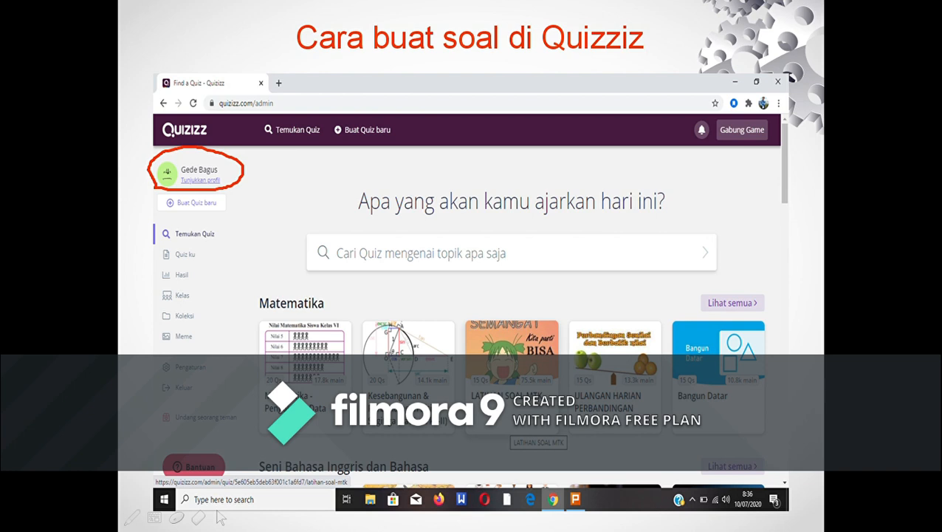
mouse_move(332, 118)
mouse_down()
mouse_move(335, 142)
mouse_move(401, 143)
mouse_move(406, 115)
mouse_move(334, 111)
mouse_up()
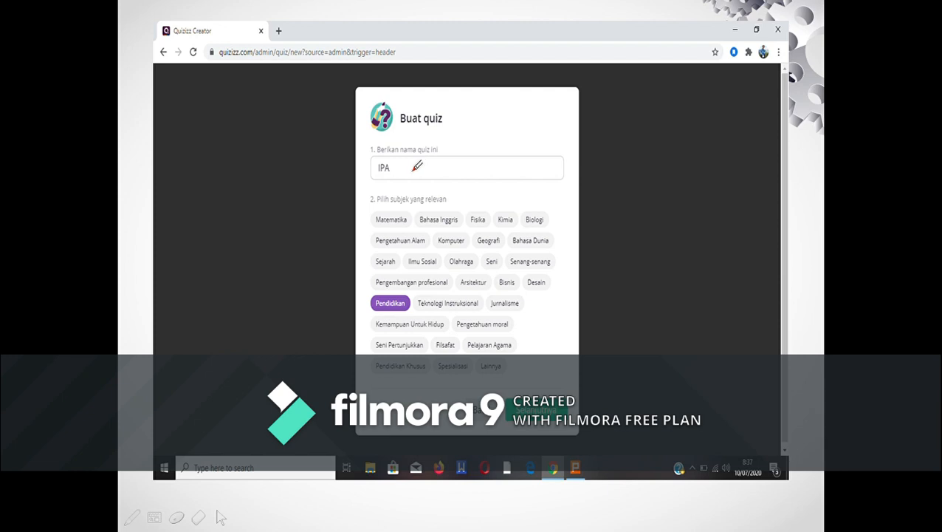
mouse_move(378, 313)
mouse_down()
mouse_move(418, 309)
mouse_move(407, 288)
mouse_move(381, 284)
mouse_move(361, 294)
mouse_move(366, 306)
mouse_up()
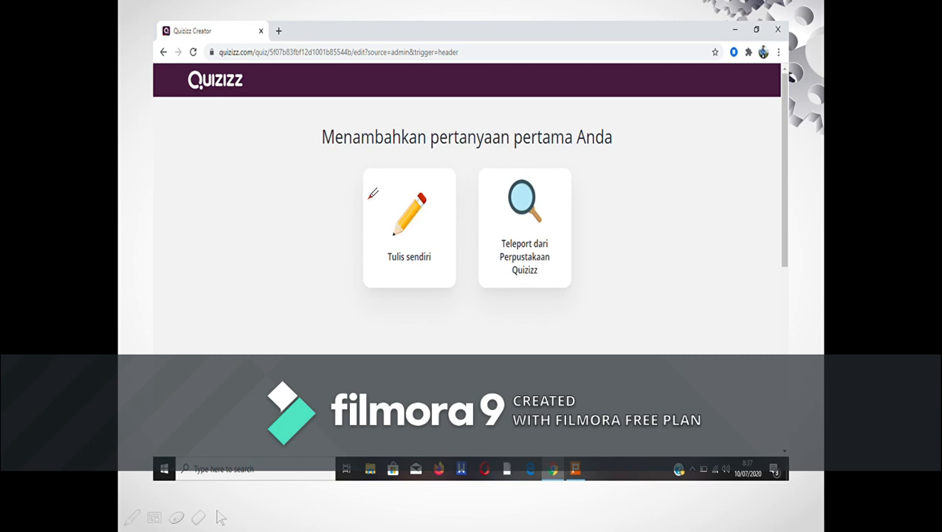
Mark Tulis sendiri, the Pilihan ganda question type and Pertanyaan baru in red ink on the question-type slides
mouse_move(369, 198)
mouse_down()
mouse_move(415, 234)
mouse_move(448, 193)
mouse_up()
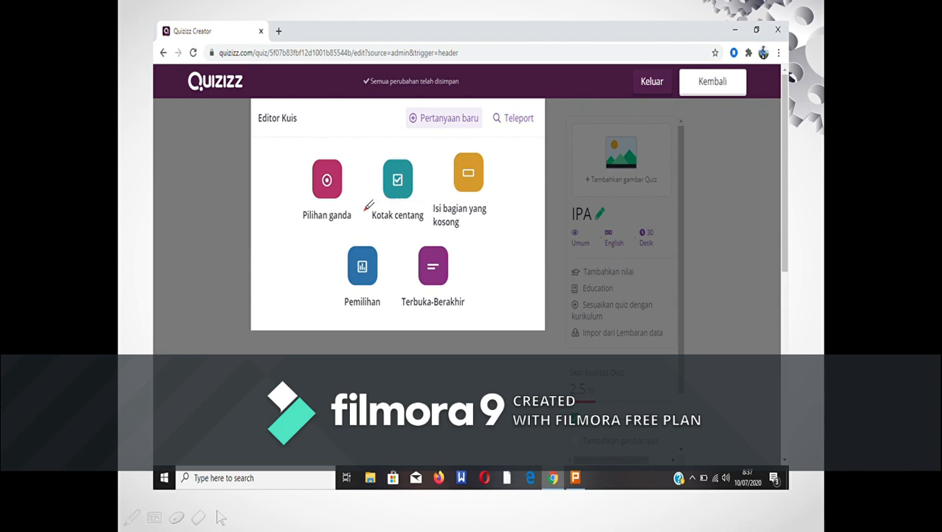
mouse_move(289, 165)
mouse_down()
mouse_move(319, 182)
mouse_move(339, 174)
mouse_move(353, 150)
mouse_up()
mouse_move(396, 108)
mouse_down()
mouse_move(403, 130)
mouse_move(438, 131)
mouse_move(479, 120)
mouse_move(488, 103)
mouse_move(405, 99)
mouse_up()
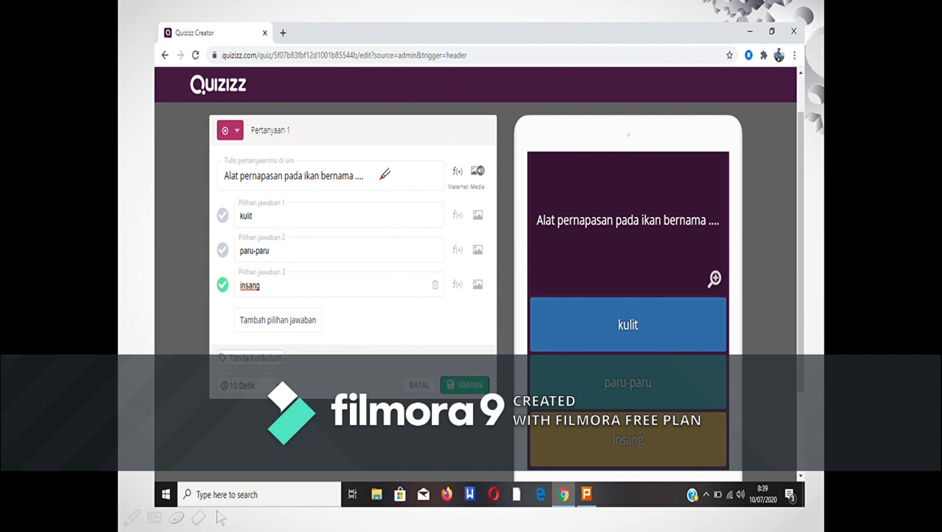
Circle the question "Alat pernapasan pada ikan bernama ...." and mark the answers kulit, paru-paru and insang with red strokes
mouse_move(227, 186)
mouse_down()
mouse_move(356, 187)
mouse_move(397, 173)
mouse_move(382, 159)
mouse_move(241, 157)
mouse_up()
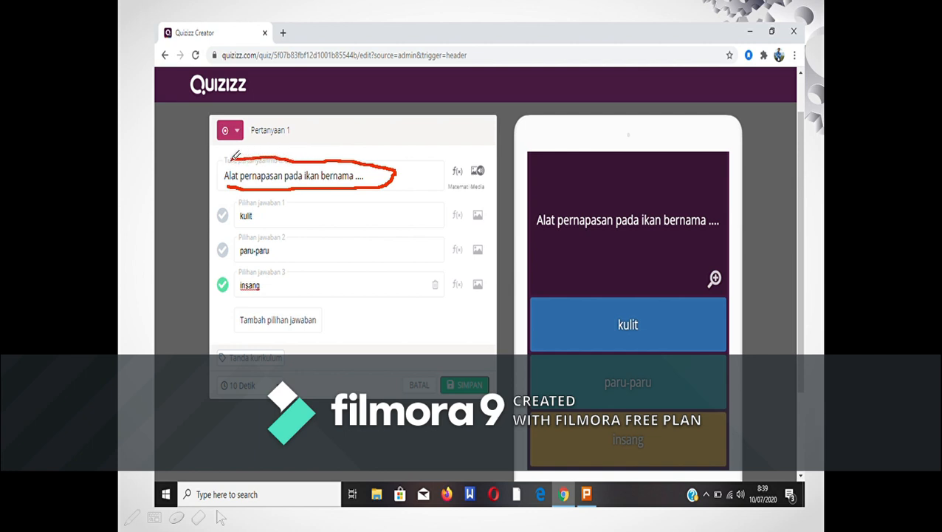
mouse_move(232, 158)
mouse_down()
mouse_move(223, 168)
mouse_move(231, 176)
mouse_up()
drag(279, 216, 304, 212)
drag(278, 252, 311, 250)
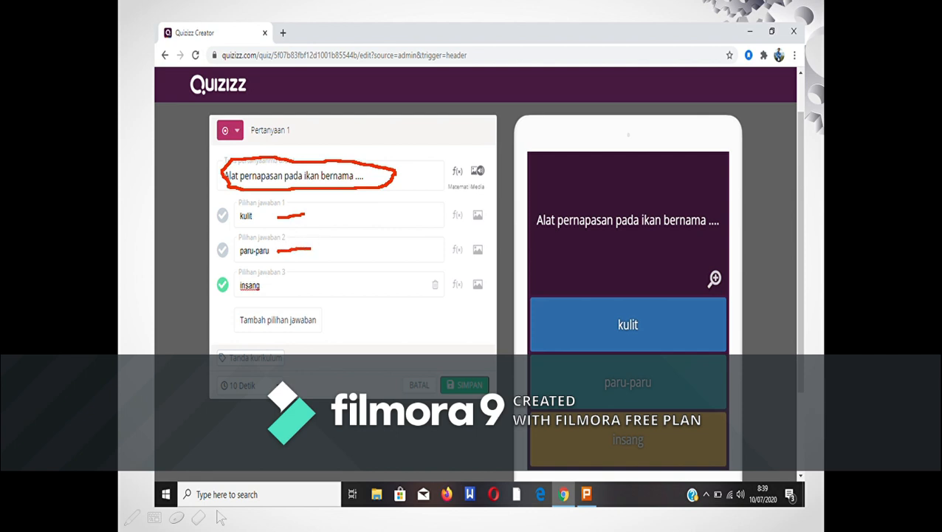
drag(270, 286, 310, 283)
Mark Tambah pilihan jawaban, the 10 Detik time limit, SIMPAN and the column of media icons on the question slide
mouse_move(322, 315)
mouse_down()
mouse_move(326, 325)
mouse_move(359, 306)
mouse_up()
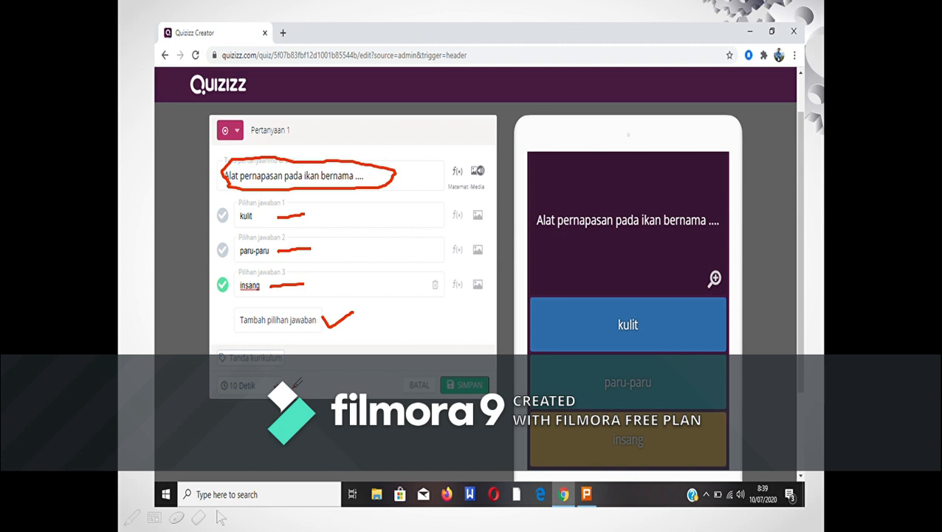
mouse_move(294, 385)
mouse_down()
mouse_move(285, 374)
mouse_move(267, 375)
mouse_move(271, 390)
mouse_up()
mouse_move(454, 372)
mouse_down()
mouse_move(479, 379)
mouse_move(476, 392)
mouse_move(485, 368)
mouse_up()
mouse_move(492, 157)
mouse_down()
mouse_move(467, 161)
mouse_move(468, 287)
mouse_move(479, 295)
mouse_move(497, 268)
mouse_move(499, 237)
mouse_move(500, 167)
mouse_move(487, 163)
mouse_up()
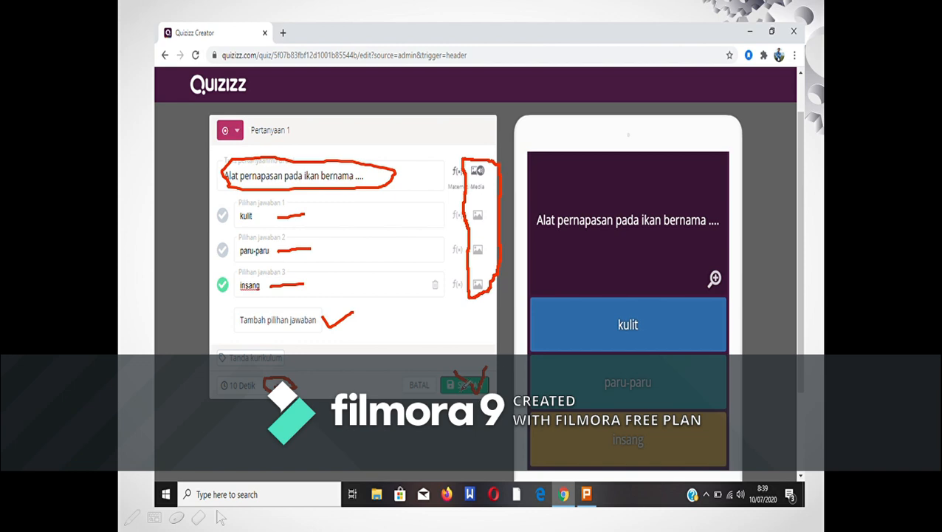
Advance to the Editor Kuis slide, mark Pertanyaan baru in red ink, and move on past the Rincian kuis slide
click(464, 384)
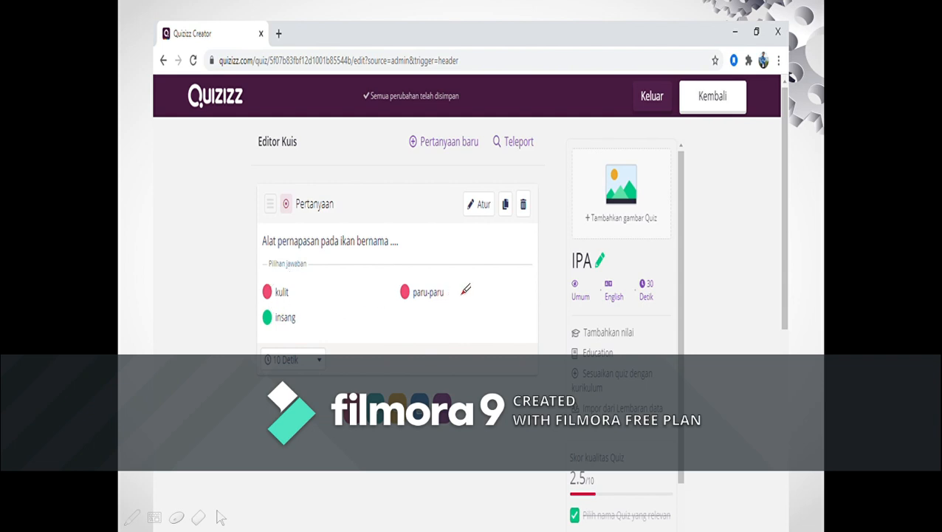
mouse_move(403, 123)
mouse_down()
mouse_move(403, 137)
mouse_move(425, 153)
mouse_move(492, 143)
mouse_move(474, 116)
mouse_move(402, 122)
mouse_up()
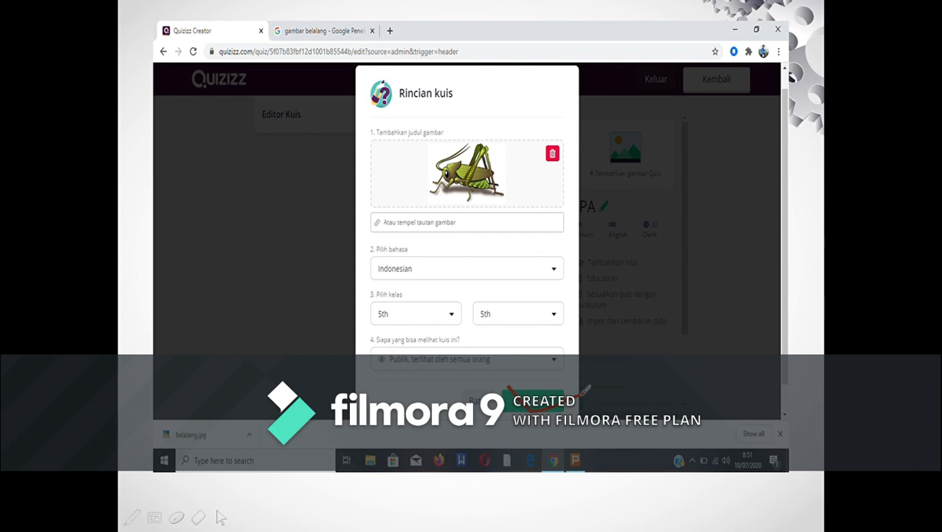
key(Right)
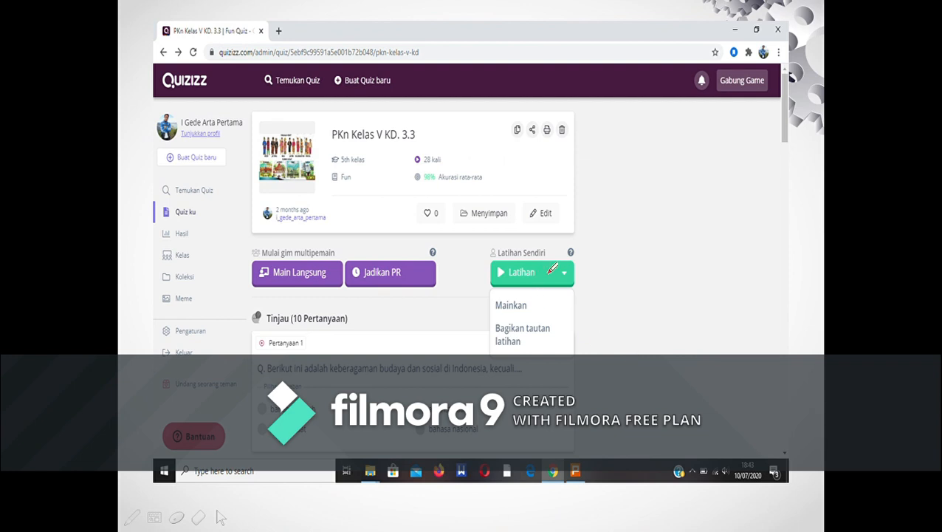
Mark Latihan, Bagikan tautan latihan, Salin link and the WhatsApp Paste command on the practice-link slides, and advance the presentation
mouse_move(549, 272)
mouse_down()
mouse_move(558, 278)
mouse_move(618, 259)
mouse_up()
mouse_move(563, 316)
mouse_down()
mouse_move(491, 319)
mouse_move(483, 335)
mouse_move(533, 353)
mouse_move(563, 315)
mouse_up()
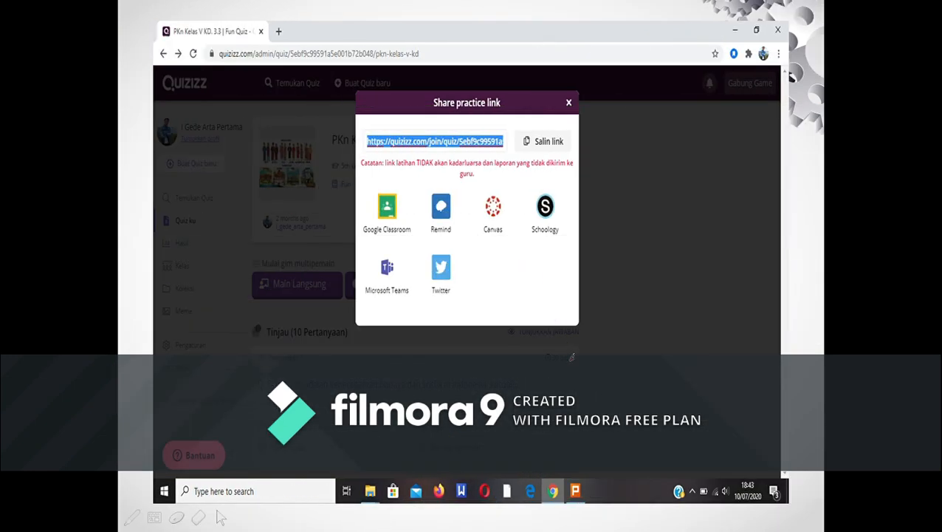
mouse_move(575, 137)
mouse_down()
mouse_move(543, 122)
mouse_move(518, 130)
mouse_move(515, 148)
mouse_move(570, 149)
mouse_move(573, 139)
mouse_up()
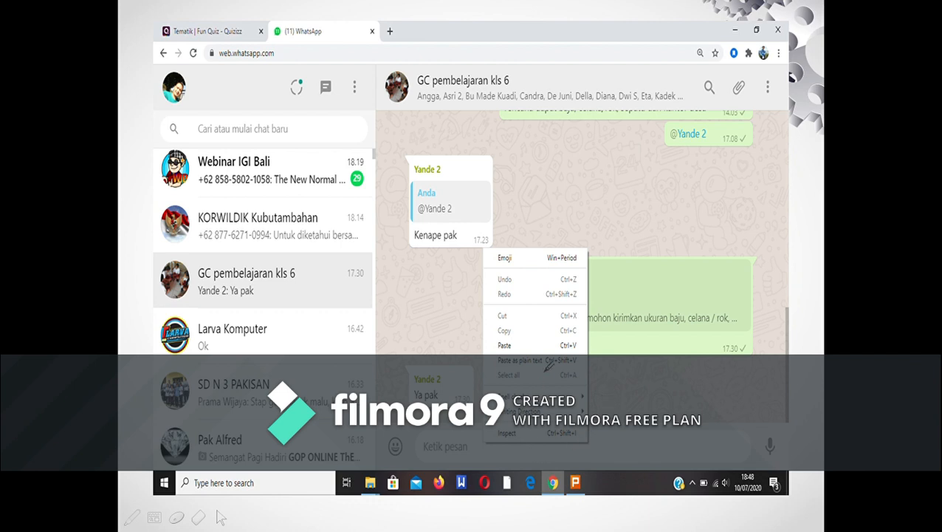
drag(521, 345, 539, 344)
click(541, 341)
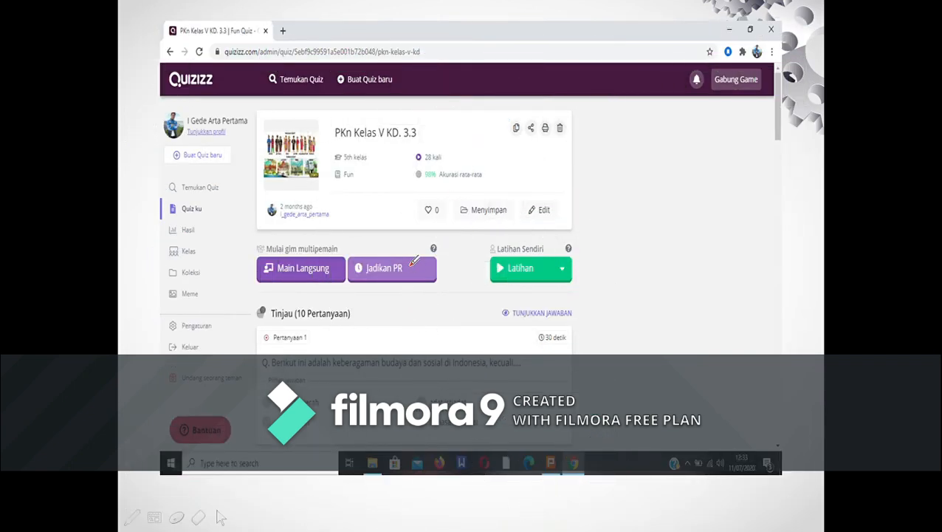
Tick Jadikan PR and the Jul 11th date in red ink, and circle the homework deadline on the Tematik settings slide
mouse_move(411, 268)
mouse_down()
mouse_move(421, 275)
mouse_move(447, 255)
mouse_up()
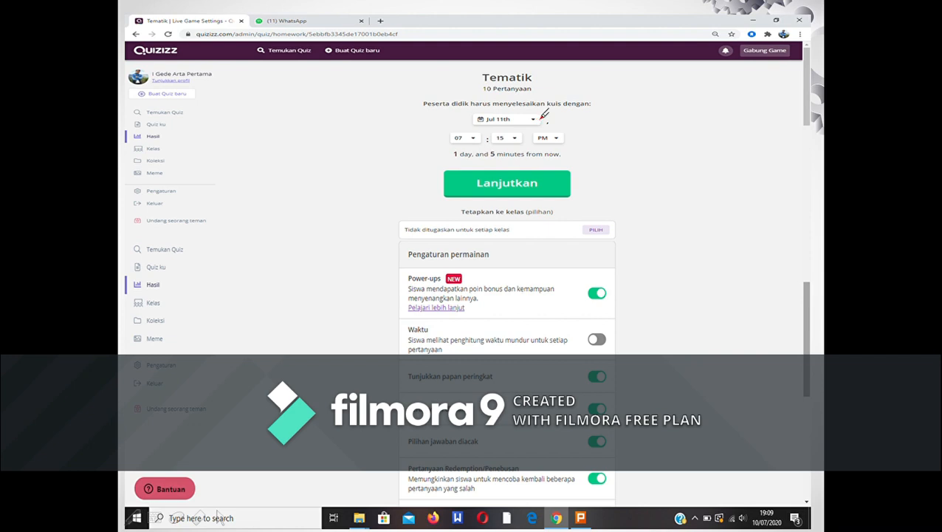
drag(541, 116, 565, 111)
mouse_move(589, 131)
mouse_down()
mouse_move(537, 100)
mouse_move(467, 108)
mouse_move(430, 138)
mouse_move(464, 156)
mouse_move(534, 157)
mouse_move(589, 152)
mouse_move(598, 127)
mouse_up()
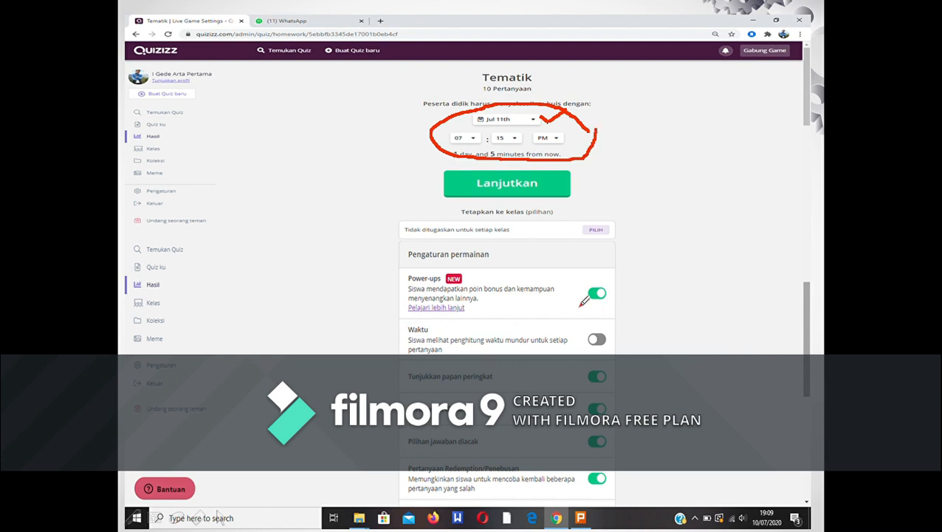
Circle the Power-ups, Waktu and Tunjukkan papan peringkat toggles, tick Lanjutkan, and advance past the Undang peserta slide
mouse_move(613, 280)
mouse_down()
mouse_move(595, 278)
mouse_move(584, 301)
mouse_move(623, 290)
mouse_move(624, 275)
mouse_move(613, 280)
mouse_up()
mouse_move(607, 326)
mouse_down()
mouse_move(577, 333)
mouse_move(605, 342)
mouse_move(604, 324)
mouse_up()
mouse_move(607, 383)
mouse_down()
mouse_move(616, 367)
mouse_move(588, 364)
mouse_move(595, 383)
mouse_move(623, 385)
mouse_move(626, 370)
mouse_move(618, 366)
mouse_move(620, 391)
mouse_up()
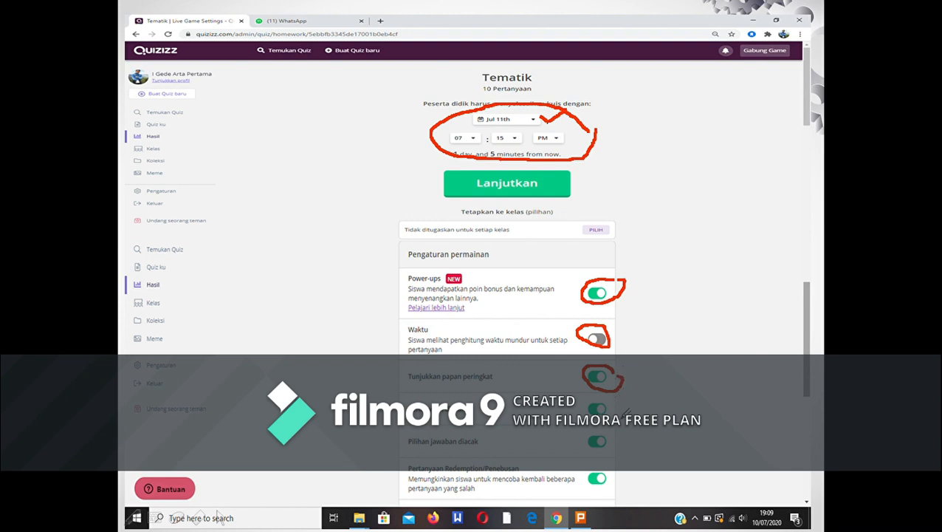
mouse_move(549, 177)
mouse_down()
mouse_move(569, 189)
mouse_move(596, 169)
mouse_up()
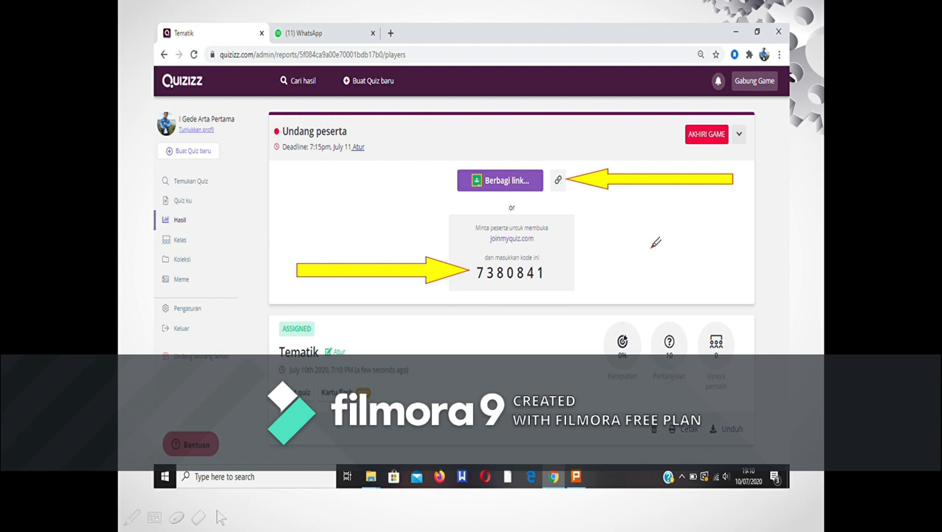
click(652, 245)
click(640, 185)
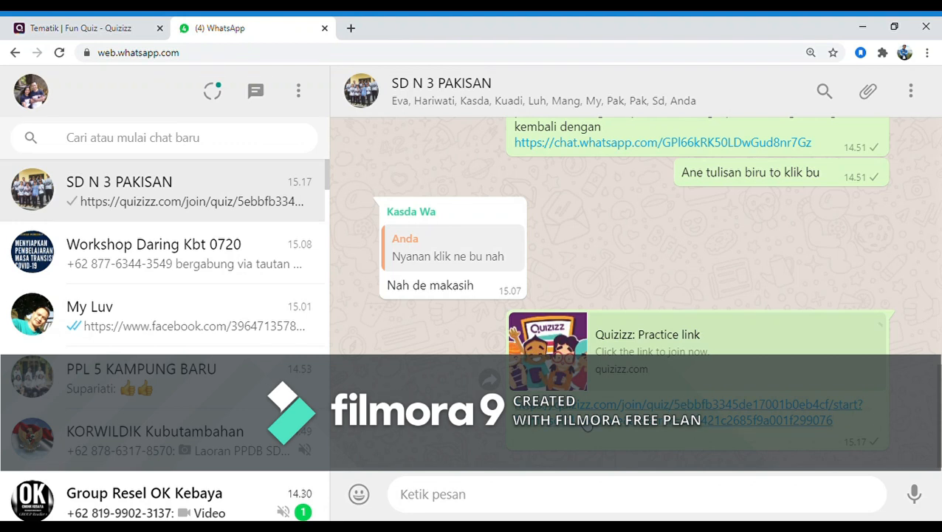
Open the Quizizz practice link in the SD N 3 PAKISAN WhatsApp chat and start playing the Tematik quiz again
click(583, 420)
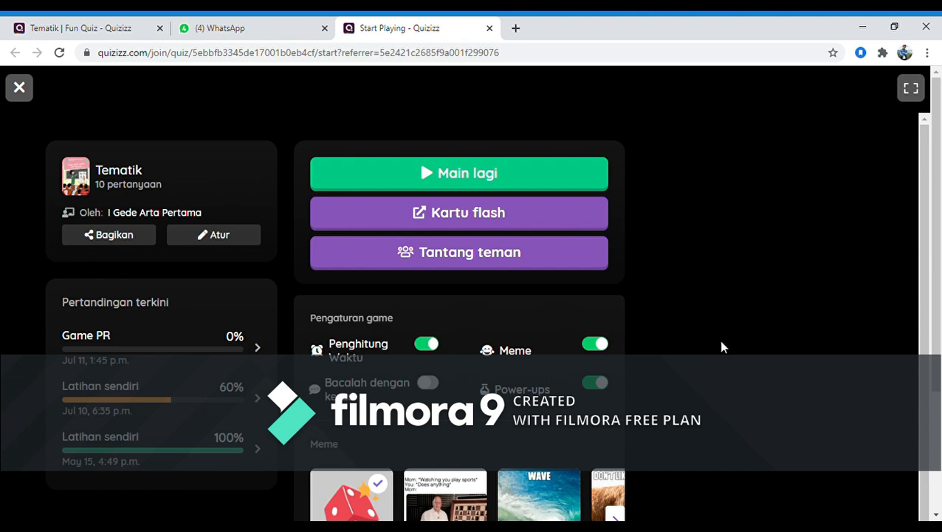
scroll(729, 333, down, 1)
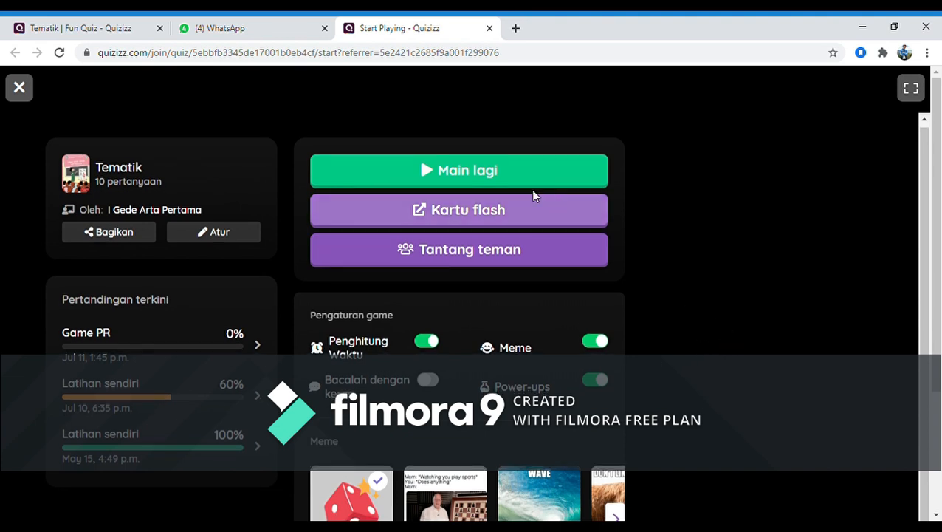
click(473, 174)
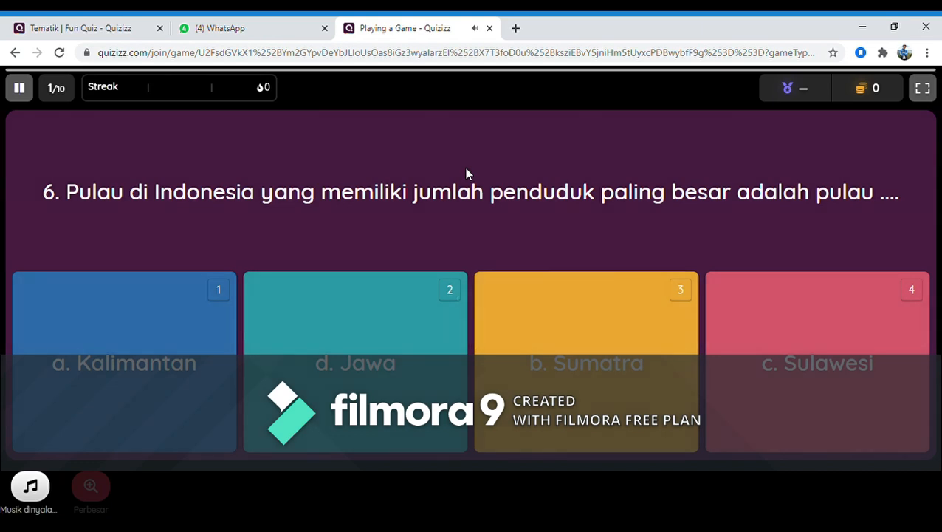
Answer the most-populous-island question with Jawa and the forearm-bone question with Pengumpil, and pause the quiz game
click(389, 363)
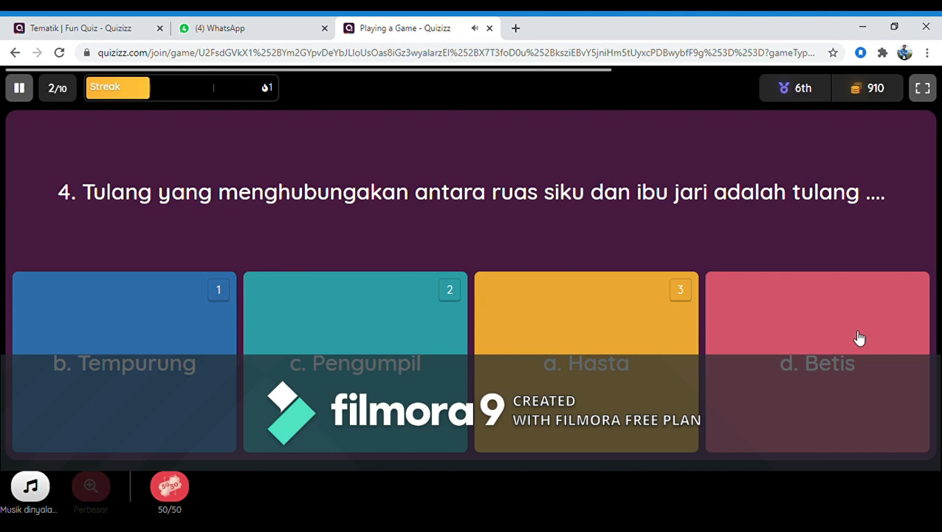
click(388, 381)
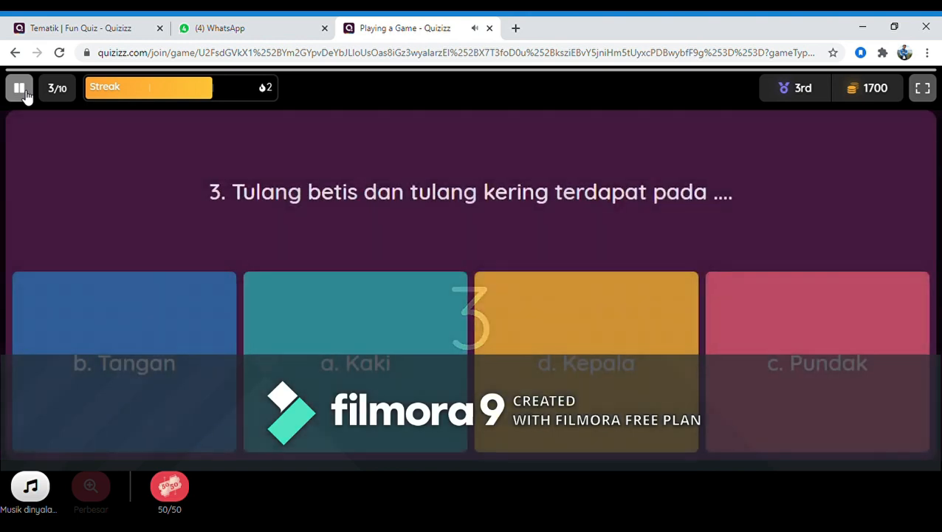
click(26, 89)
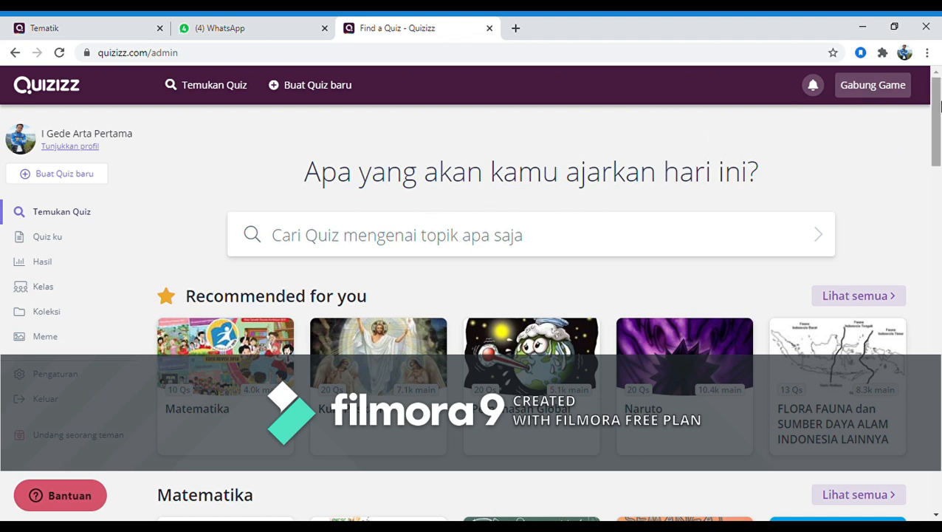
Open the Gabung Game page and copy the game code from the Undang peserta page of the Tematik quiz
click(877, 87)
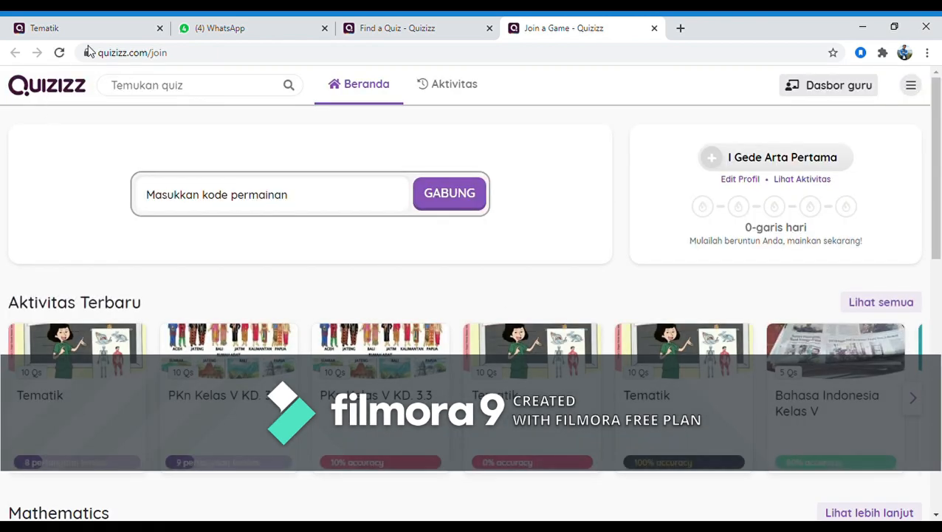
click(99, 27)
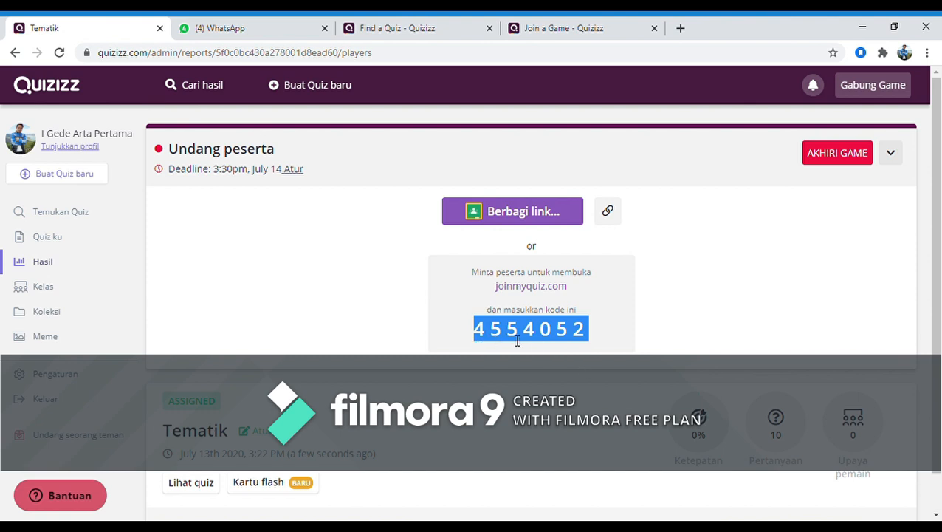
click(475, 328)
drag(475, 328, 595, 337)
key(ctrl+c)
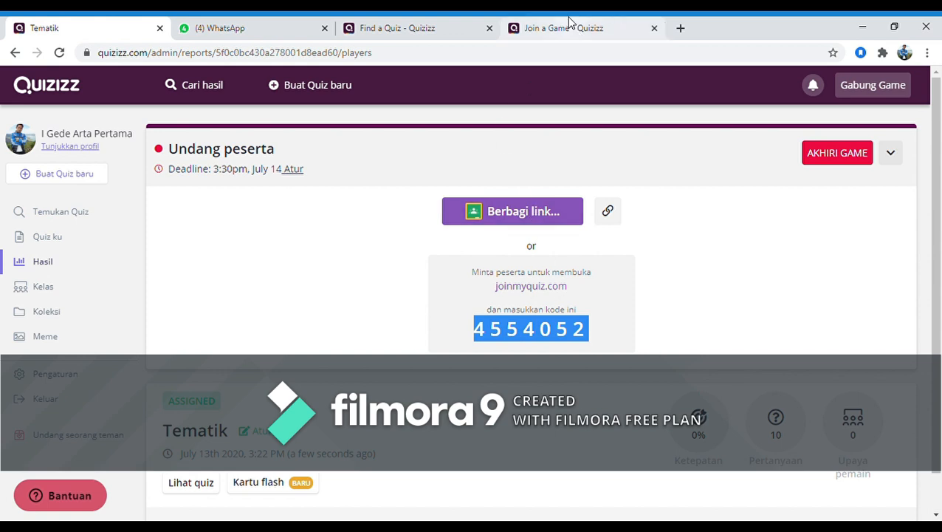
Join the Tematik game with the copied game code and enter it under the prefilled player name
click(568, 25)
click(222, 205)
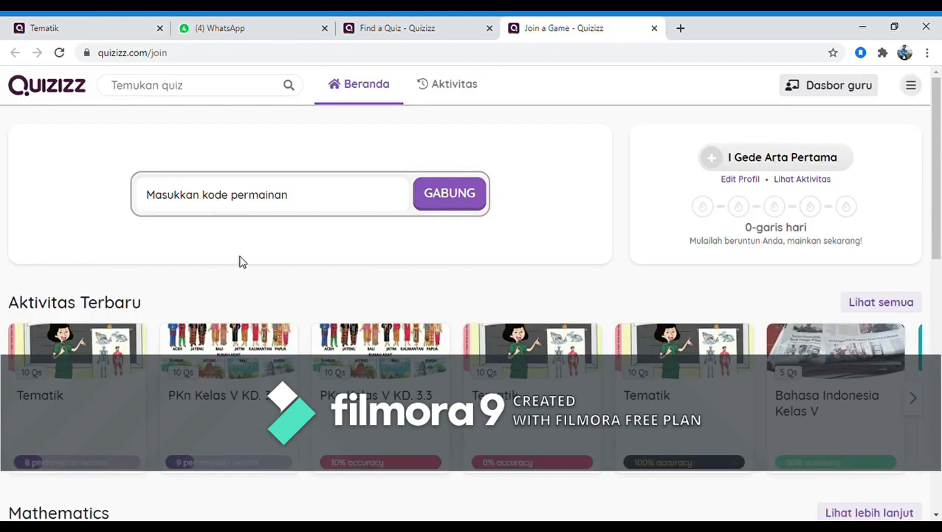
key(ctrl+v)
click(474, 200)
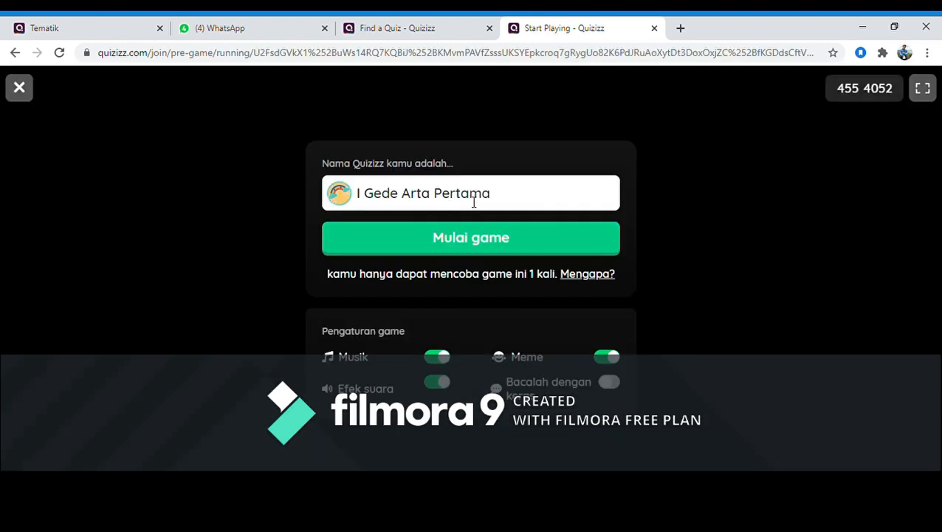
click(480, 239)
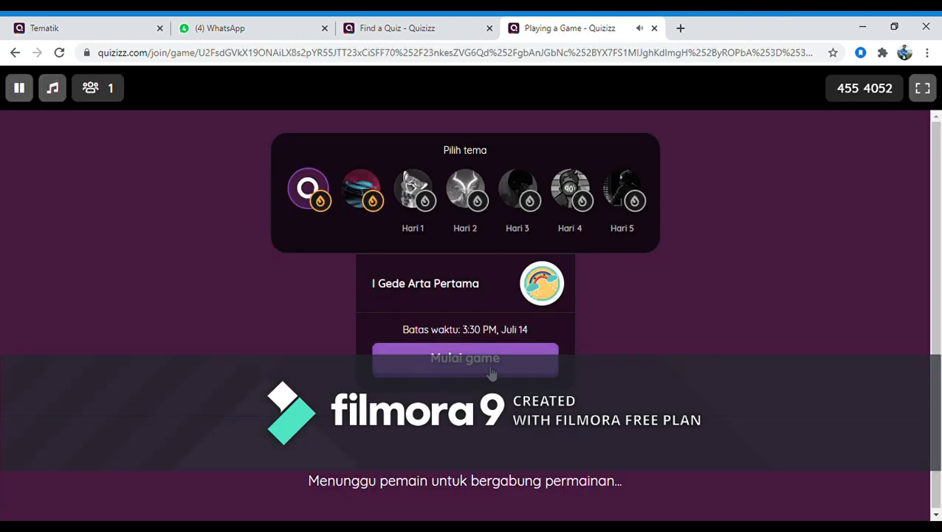
Start the joined Tematik quiz, answer the most-populous-island question with Jawa, and leave the game with Simpan & Keluar
click(86, 23)
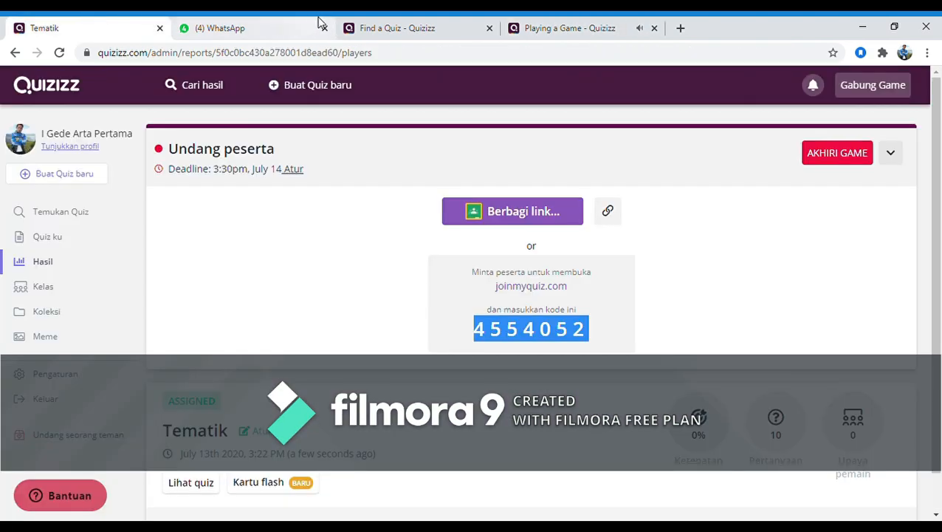
click(561, 28)
click(482, 357)
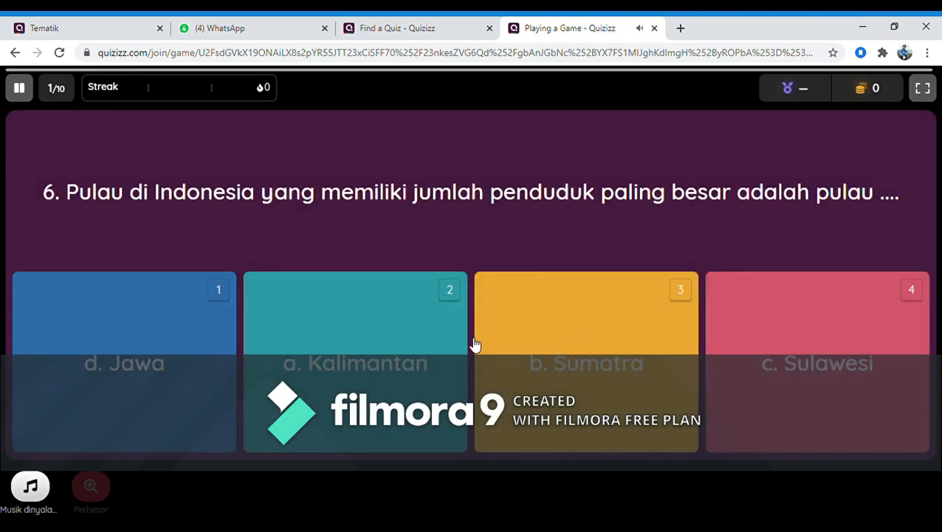
click(146, 371)
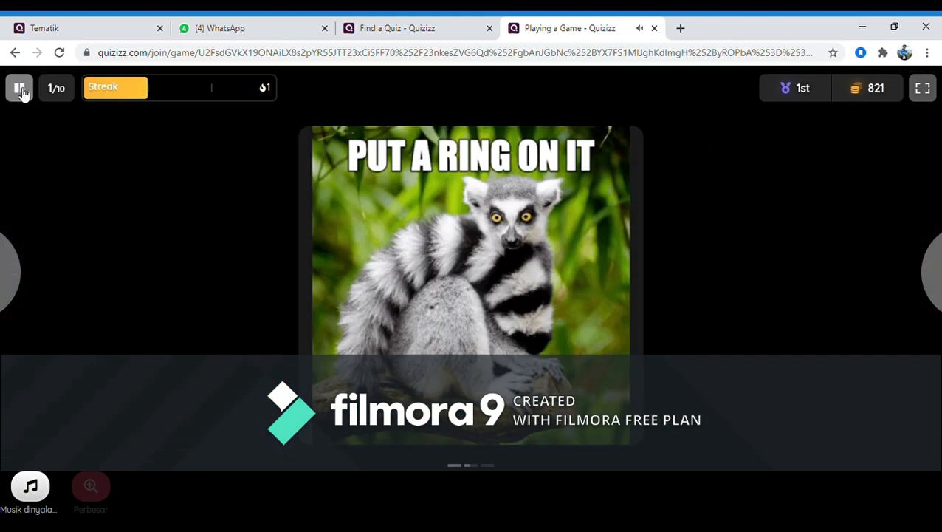
click(20, 89)
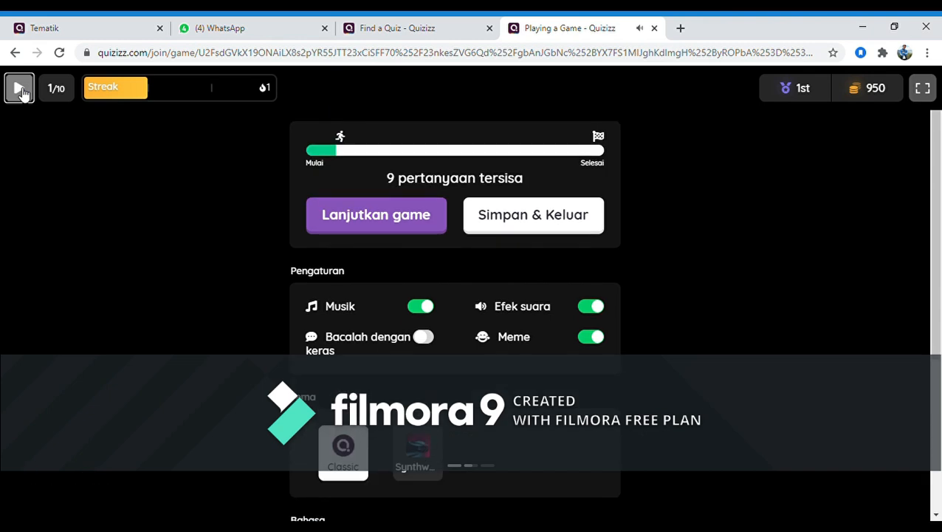
click(551, 219)
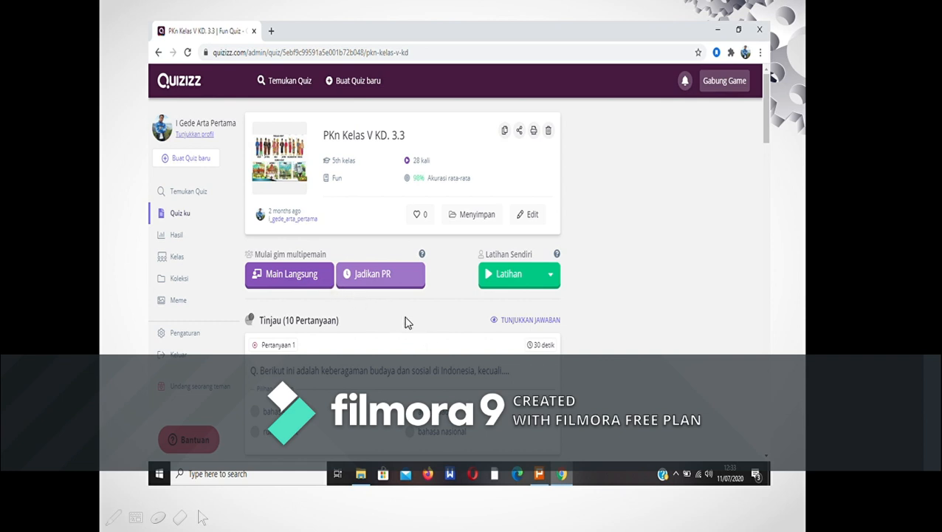
In the PowerPoint slide show, tick Main Langsung with the pen on the PKn Kelas V KD. 3.3 slide
click(115, 517)
click(159, 517)
mouse_move(269, 272)
mouse_down()
mouse_move(276, 279)
mouse_move(314, 258)
mouse_up()
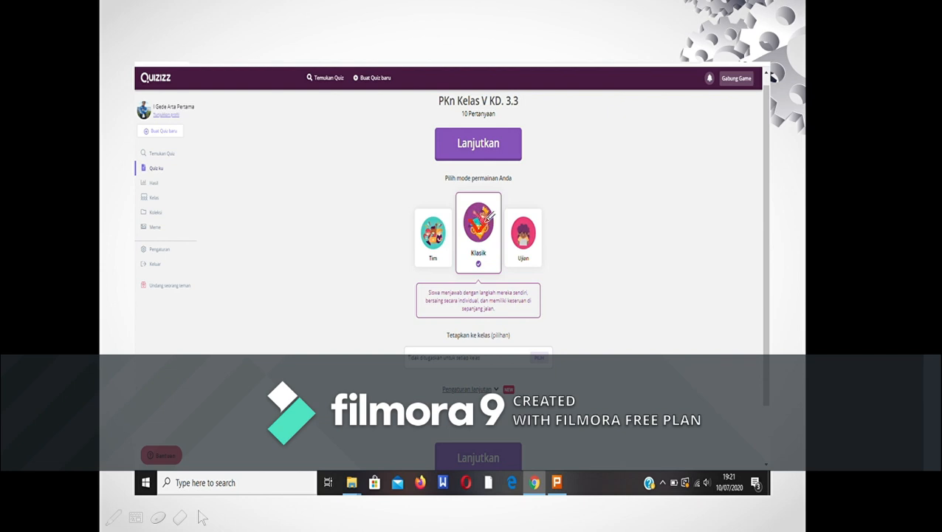
Circle Pengaturan lanjutan and tick both Lanjutkan buttons in red ink, and advance past the game mode slide
mouse_move(541, 382)
mouse_down()
mouse_move(484, 367)
mouse_move(426, 382)
mouse_move(476, 408)
mouse_move(545, 390)
mouse_move(547, 380)
mouse_up()
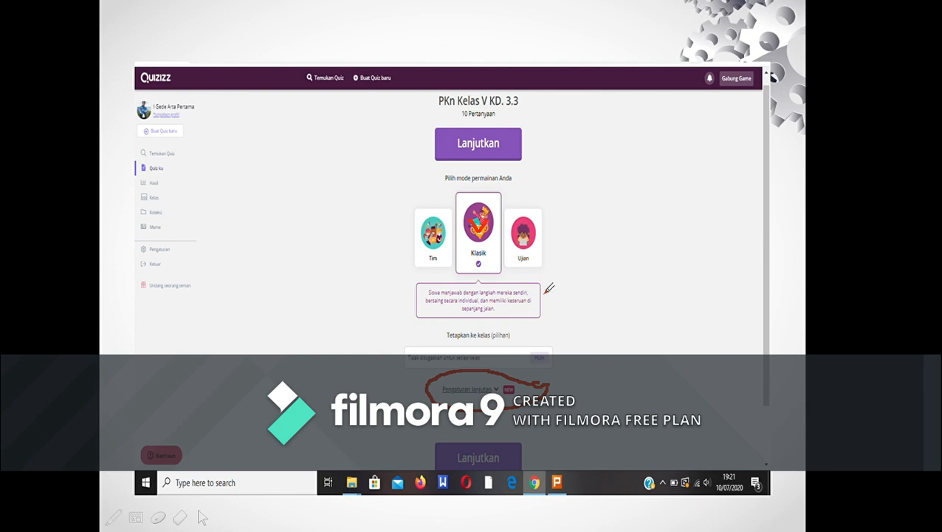
mouse_move(496, 135)
mouse_down()
mouse_move(517, 155)
mouse_move(535, 132)
mouse_up()
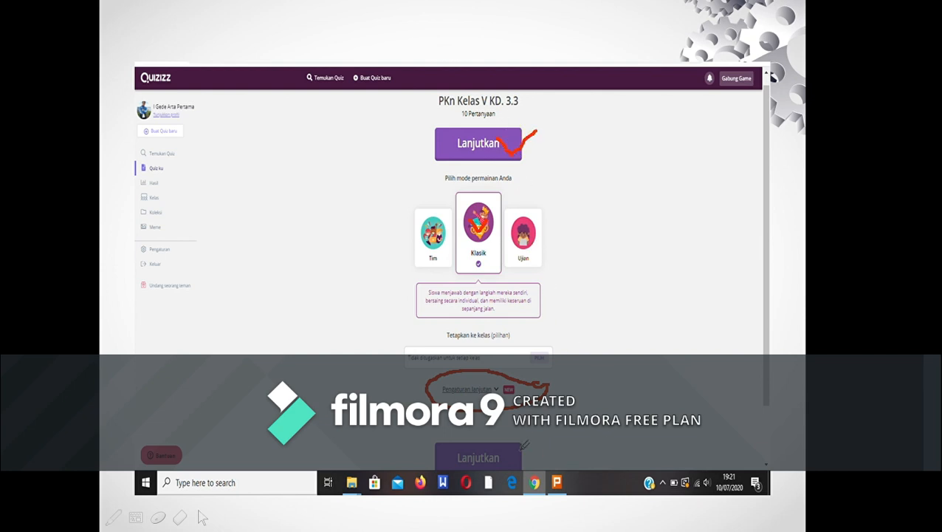
mouse_move(500, 443)
mouse_down()
mouse_move(515, 461)
mouse_move(566, 425)
mouse_up()
key(Right)
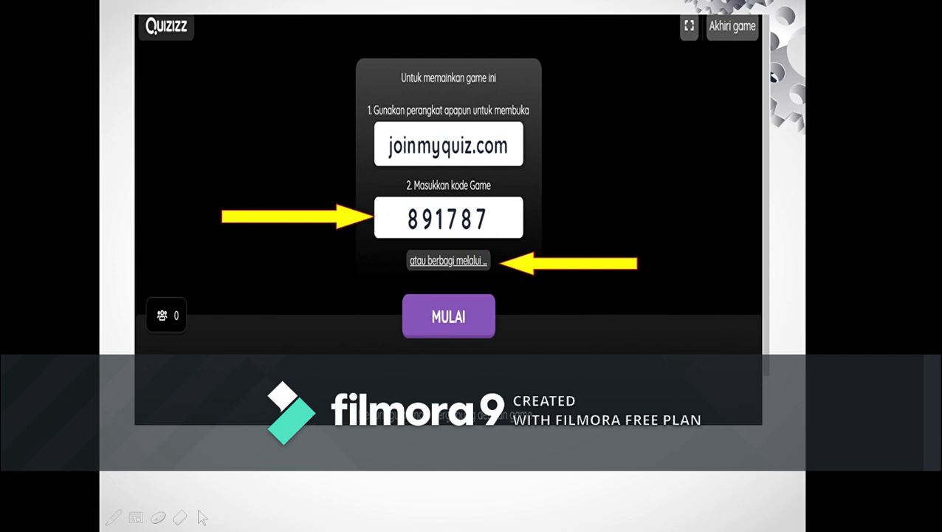
Circle the game code and the participant counter, tick MULAI in red ink, and advance past the live game slide
mouse_move(398, 210)
mouse_down()
mouse_move(393, 225)
mouse_move(432, 235)
mouse_move(486, 234)
mouse_move(510, 207)
mouse_move(434, 191)
mouse_move(397, 192)
mouse_move(393, 208)
mouse_up()
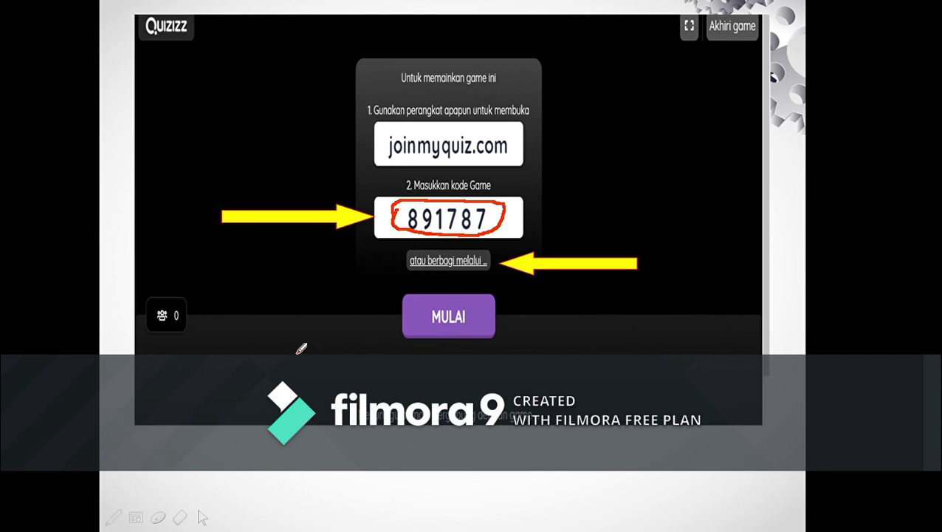
mouse_move(191, 274)
mouse_down()
mouse_move(144, 294)
mouse_move(140, 317)
mouse_move(165, 340)
mouse_move(183, 341)
mouse_move(203, 309)
mouse_move(196, 274)
mouse_up()
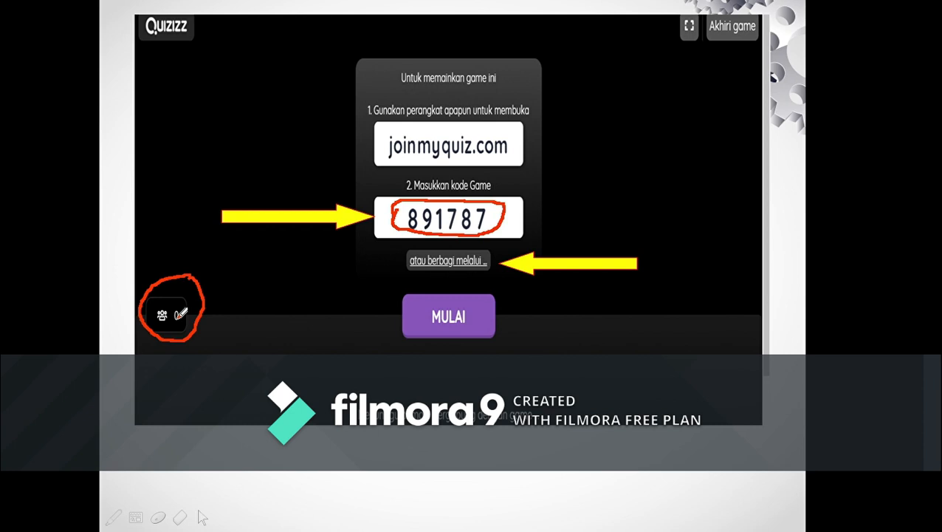
mouse_move(427, 308)
mouse_down()
mouse_move(437, 325)
mouse_move(485, 316)
mouse_up()
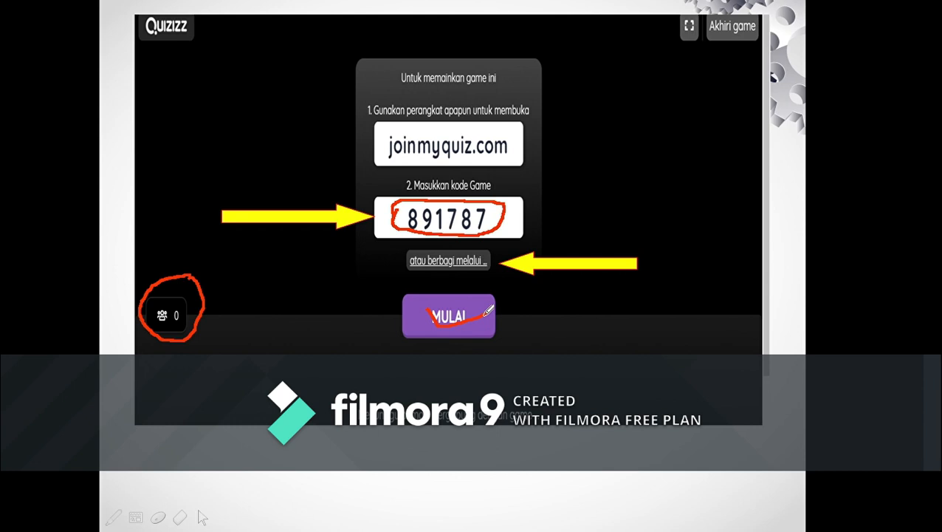
key(Right)
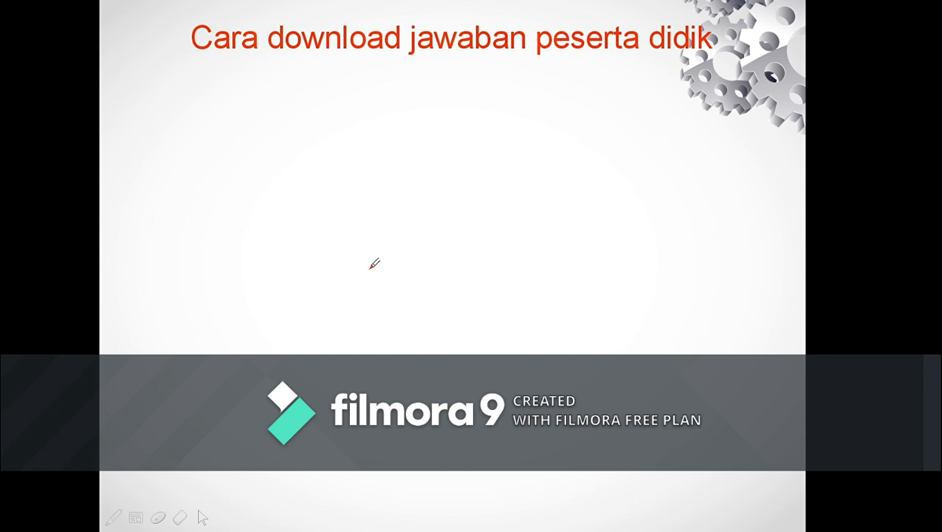
Advance to the quiz reports slides, mark the Unduh excel option, and circle the downloaded .xlsx file in red ink
key(Right)
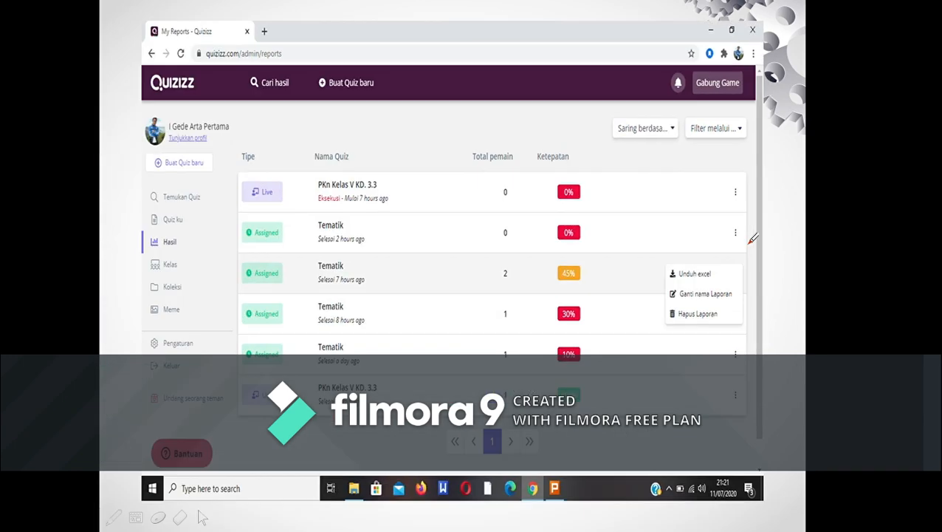
mouse_move(734, 270)
mouse_down()
mouse_move(669, 257)
mouse_move(661, 275)
mouse_move(684, 286)
mouse_move(724, 282)
mouse_move(737, 271)
mouse_up()
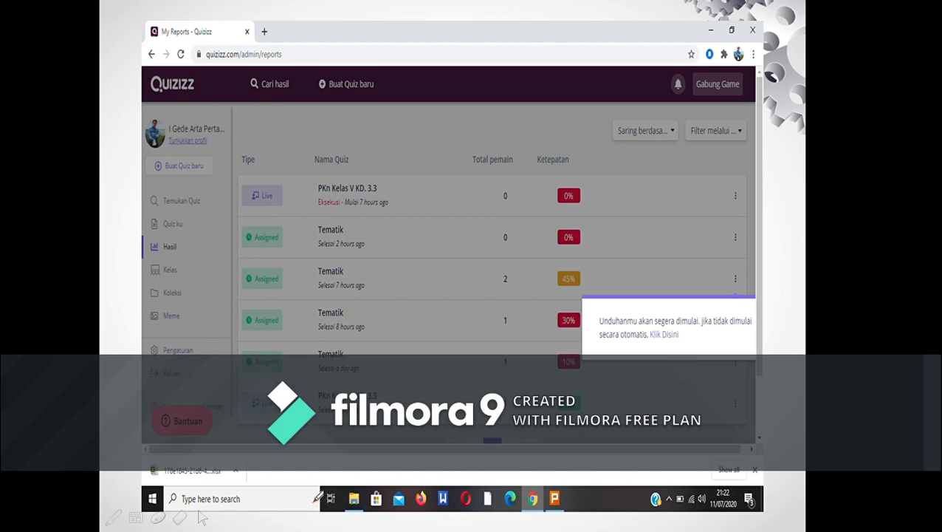
mouse_move(194, 461)
mouse_down()
mouse_move(153, 459)
mouse_move(145, 470)
mouse_move(177, 484)
mouse_move(248, 475)
mouse_move(226, 449)
mouse_move(184, 448)
mouse_up()
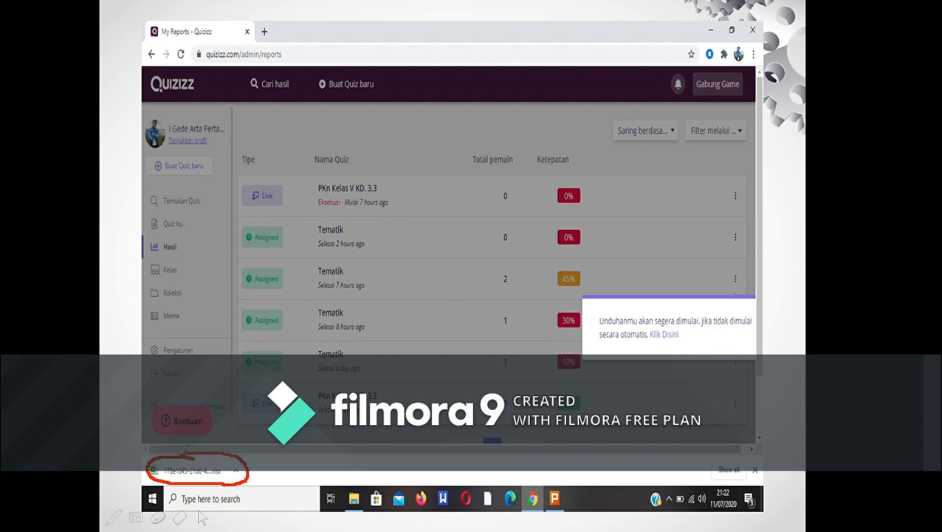